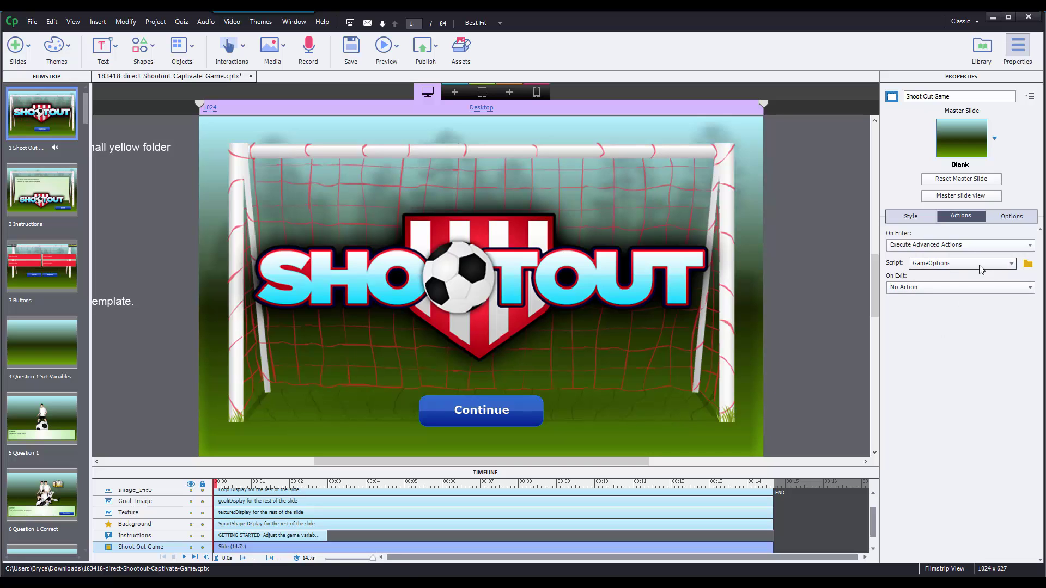
In the GameOptions advanced action, change NumberOfQuestions from 5 to the literal value 10.
left_click(1027, 264)
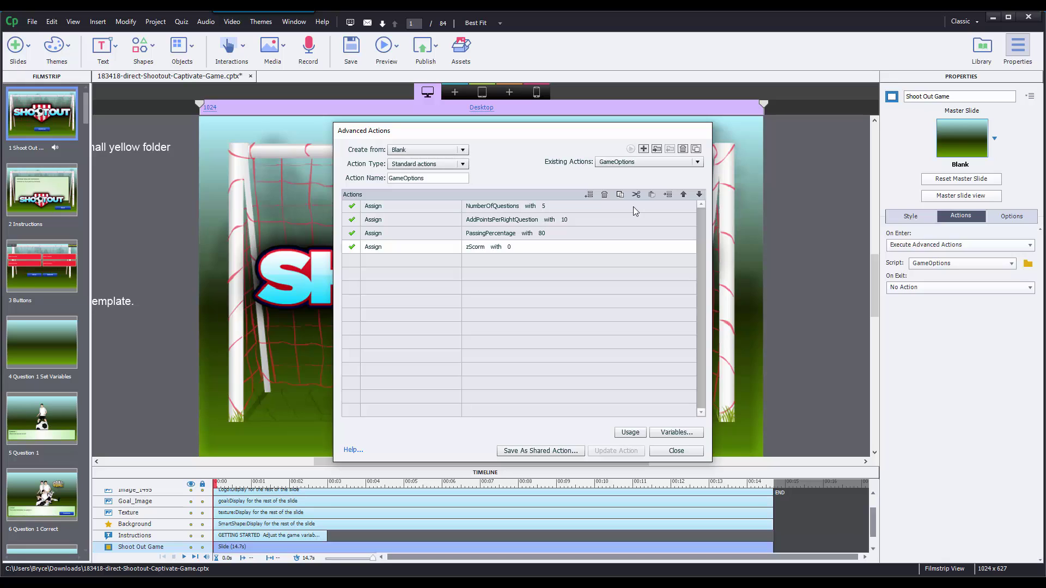
left_click(544, 206)
left_click(553, 206)
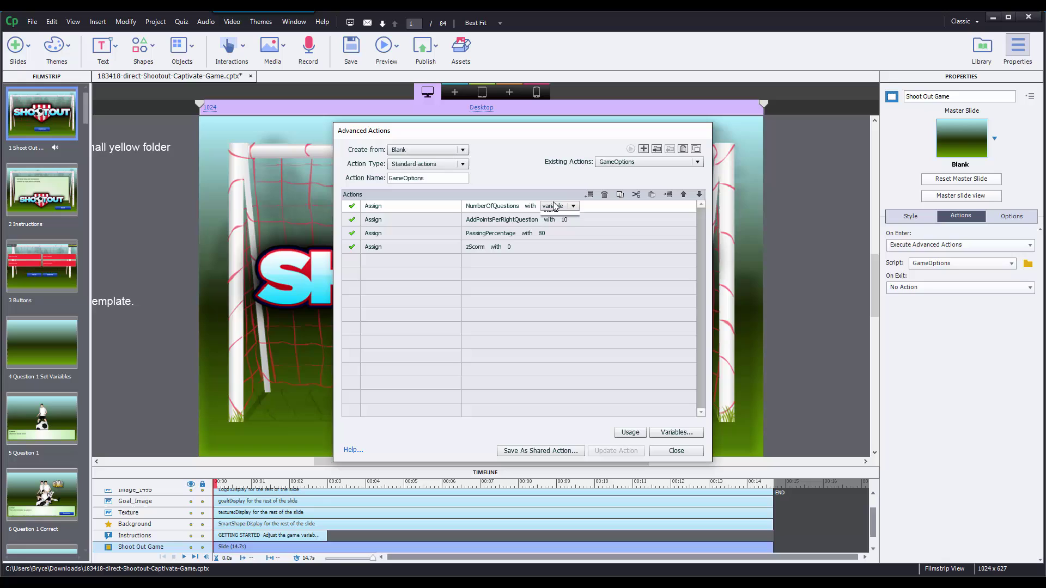
left_click(556, 230)
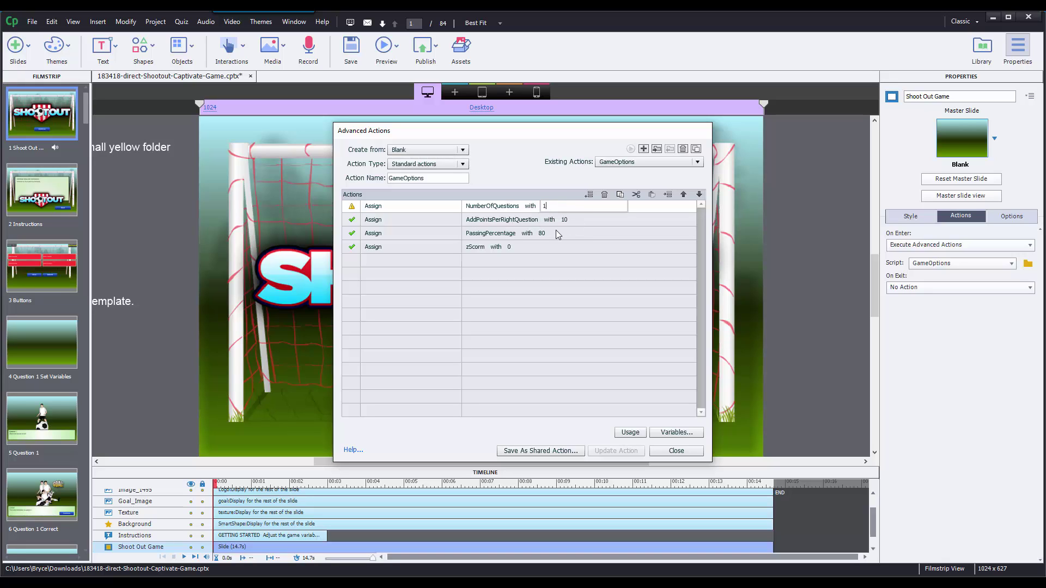
key("Return")
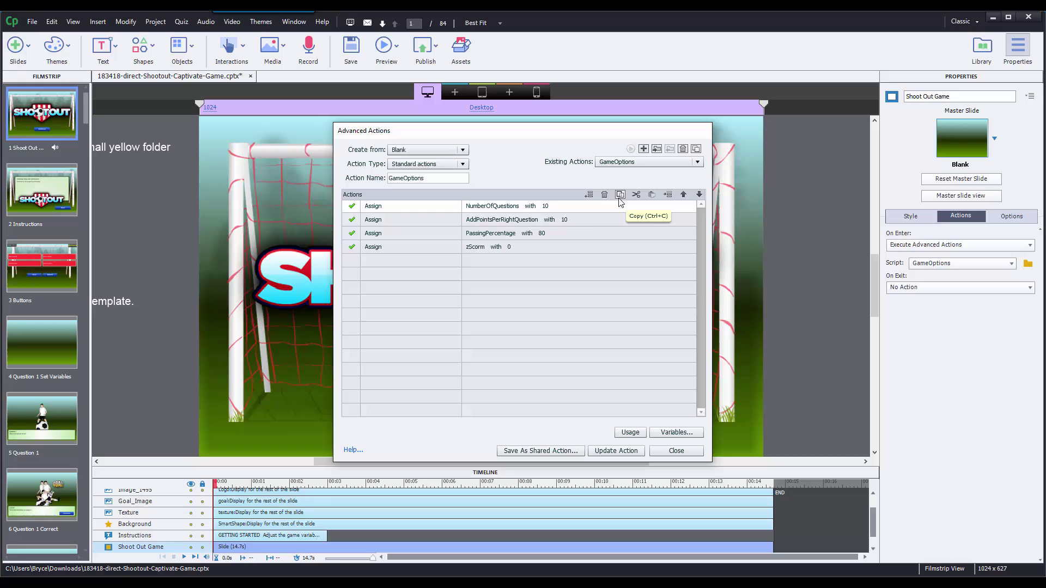
Review the GameOptions assignments: AddPointsPerRightQuestion 10, PassingPercentage 80 and zScorm 0.
left_click(606, 221)
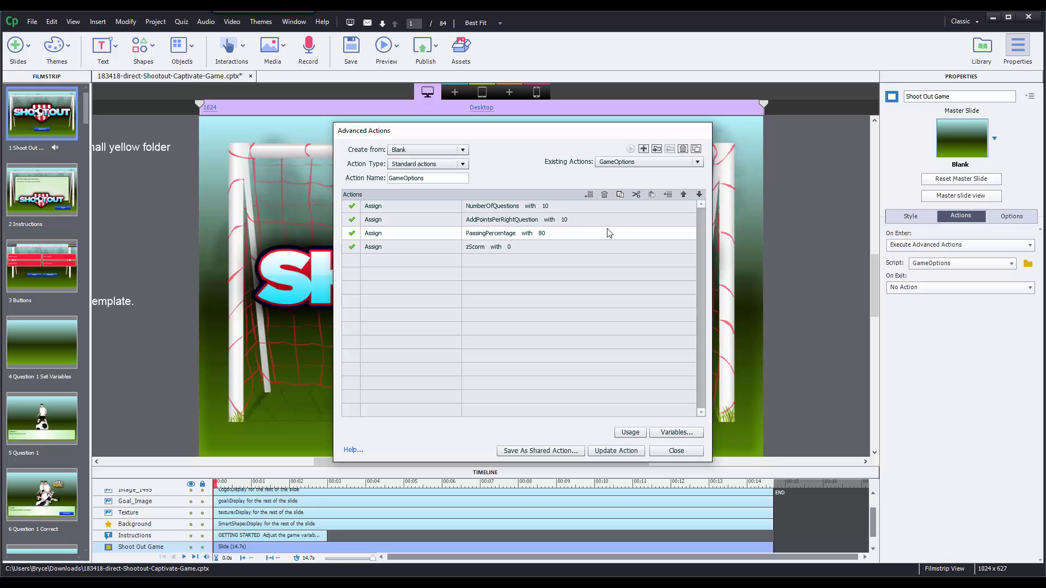
left_click(578, 247)
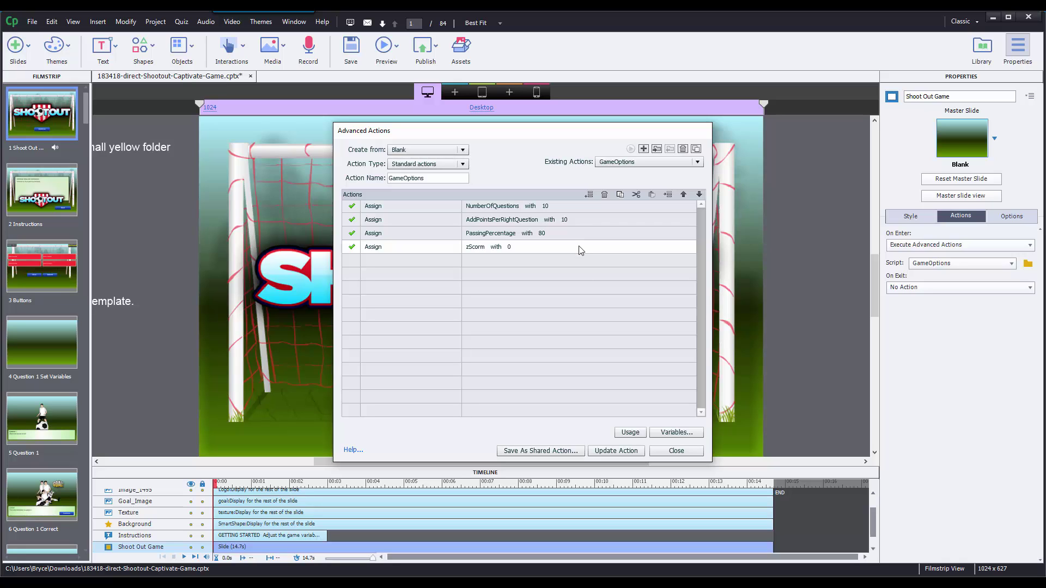
Close GameOptions without saving, then select the Btn1 button on slide 3, Buttons.
left_click(675, 451)
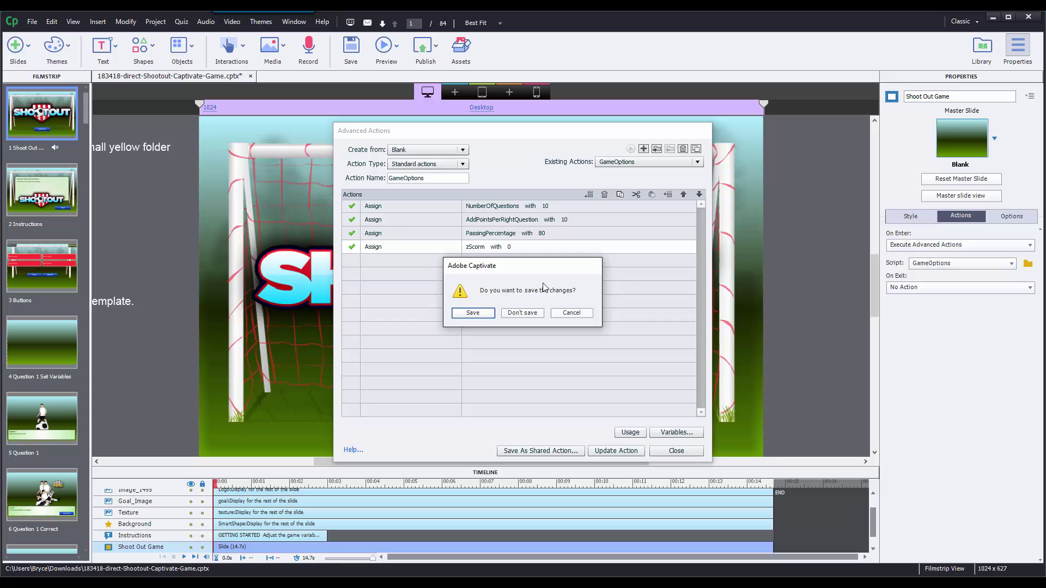
left_click(521, 313)
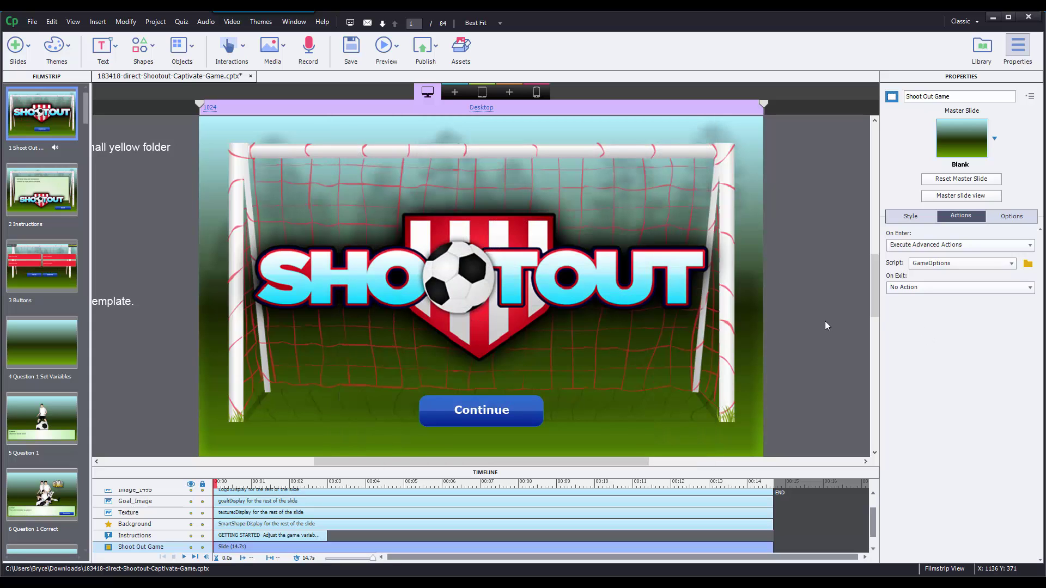
left_click(35, 267)
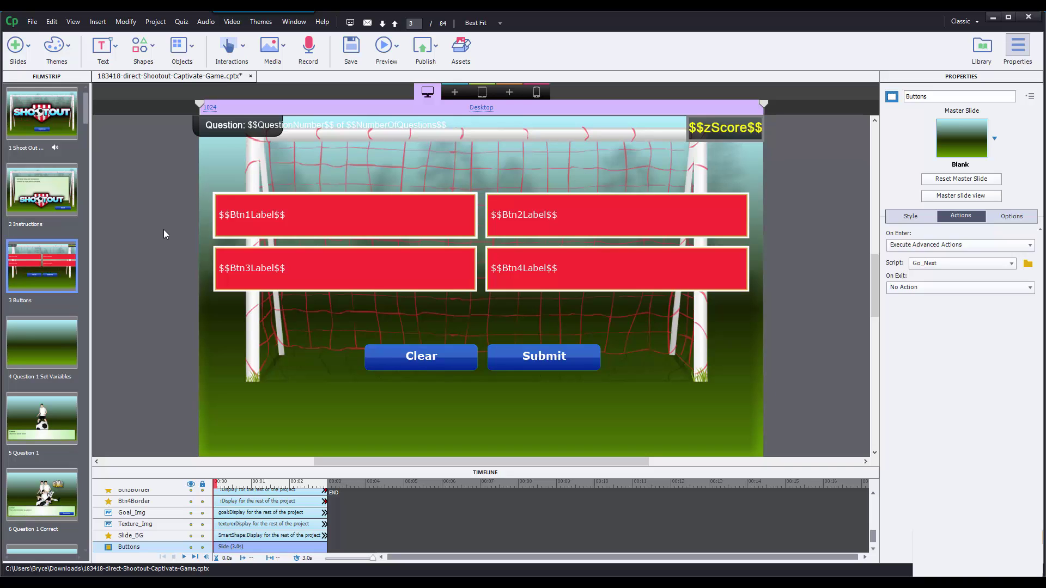
left_click(293, 221)
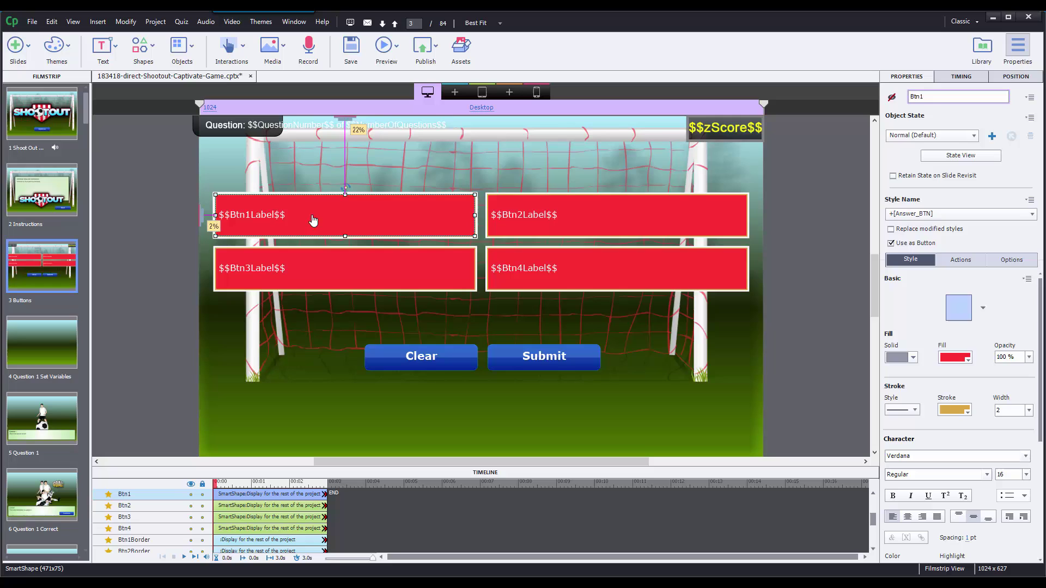
Check Btn1's timing, then browse slides 4–6 and return to the Buttons slide.
left_click(954, 80)
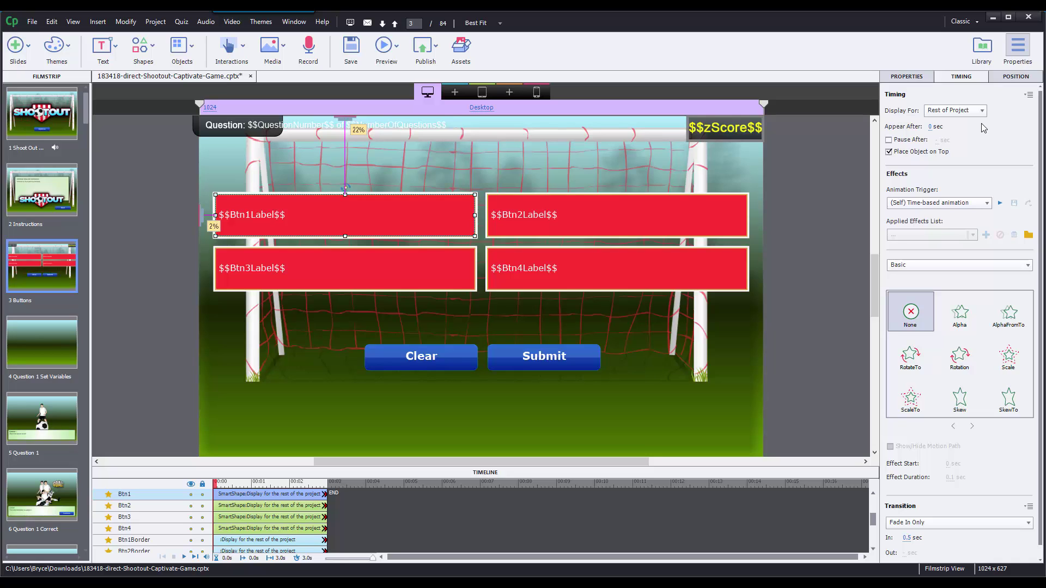
left_click(27, 360)
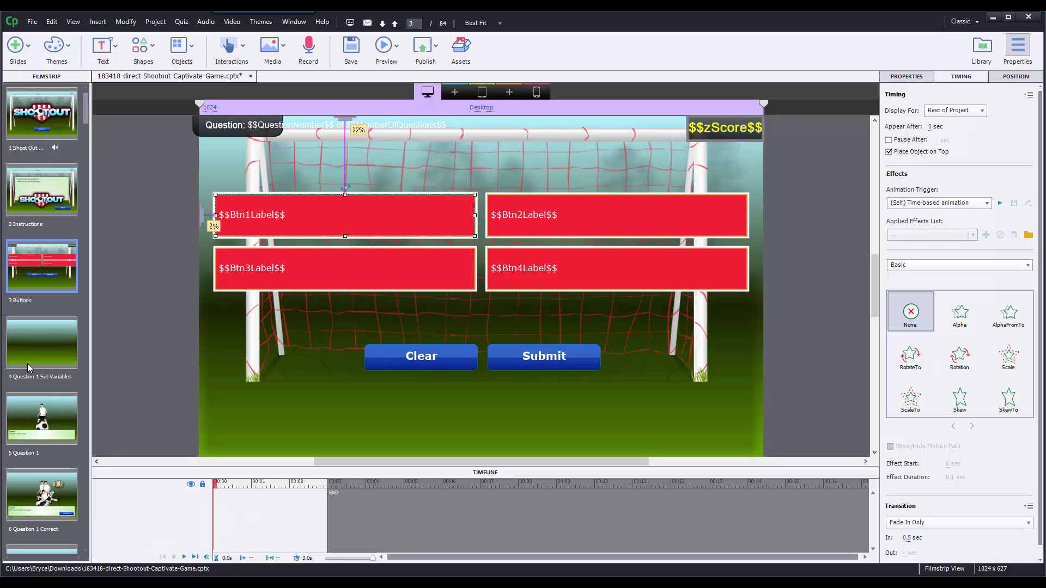
left_click(54, 421)
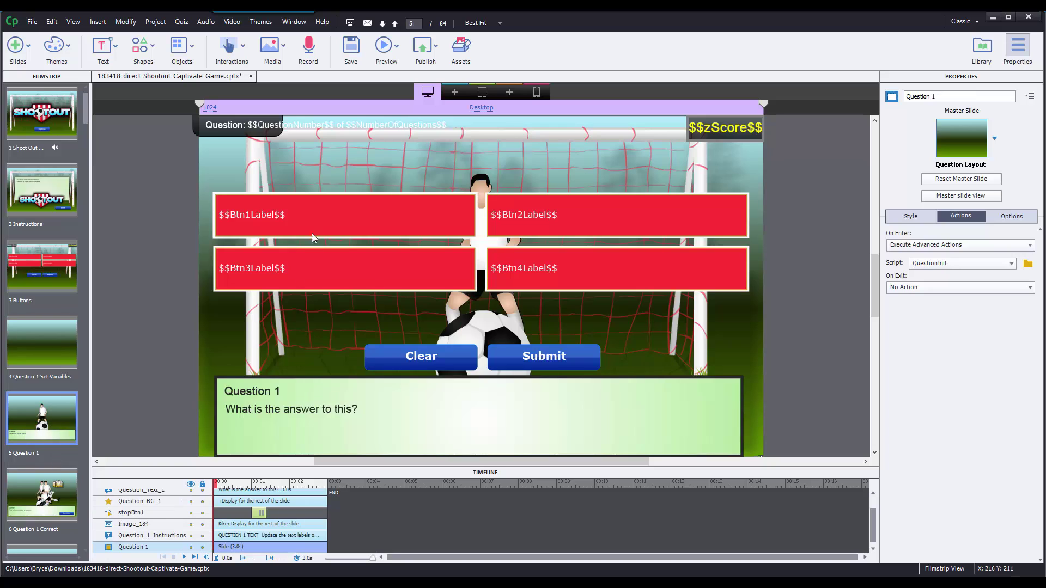
left_click(47, 511)
left_click(52, 348)
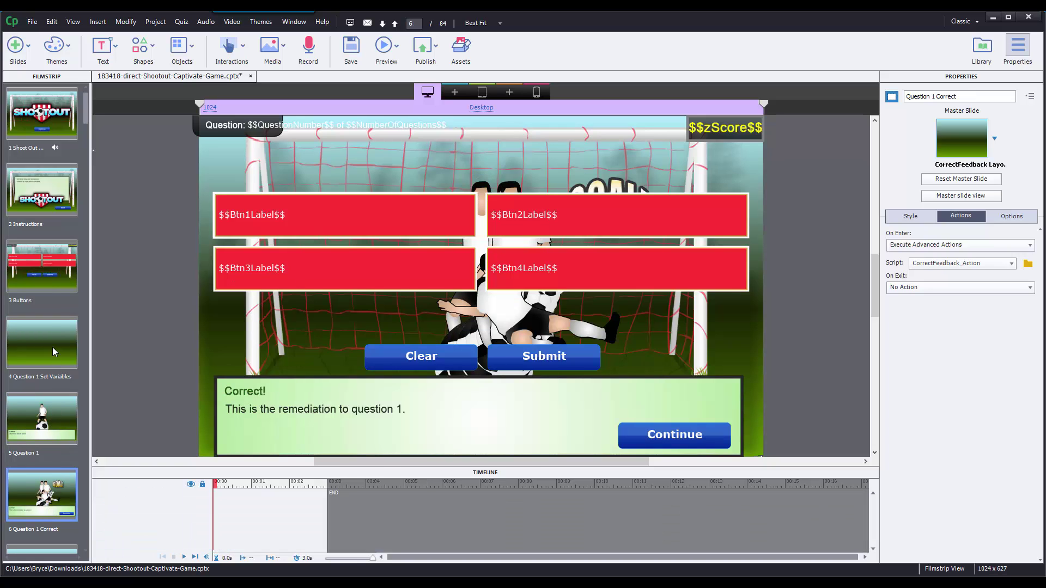
left_click(48, 279)
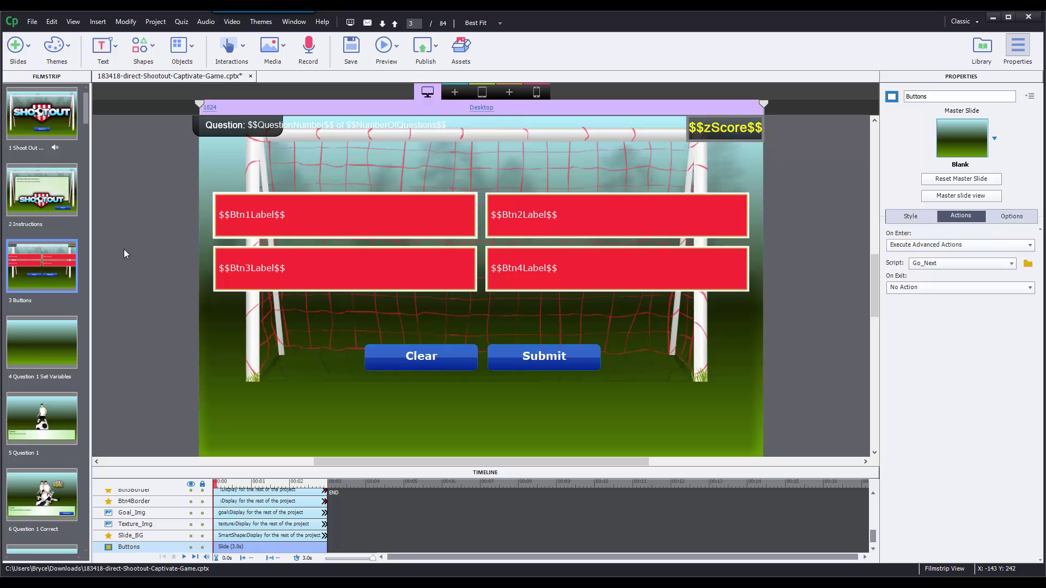
left_click(67, 341)
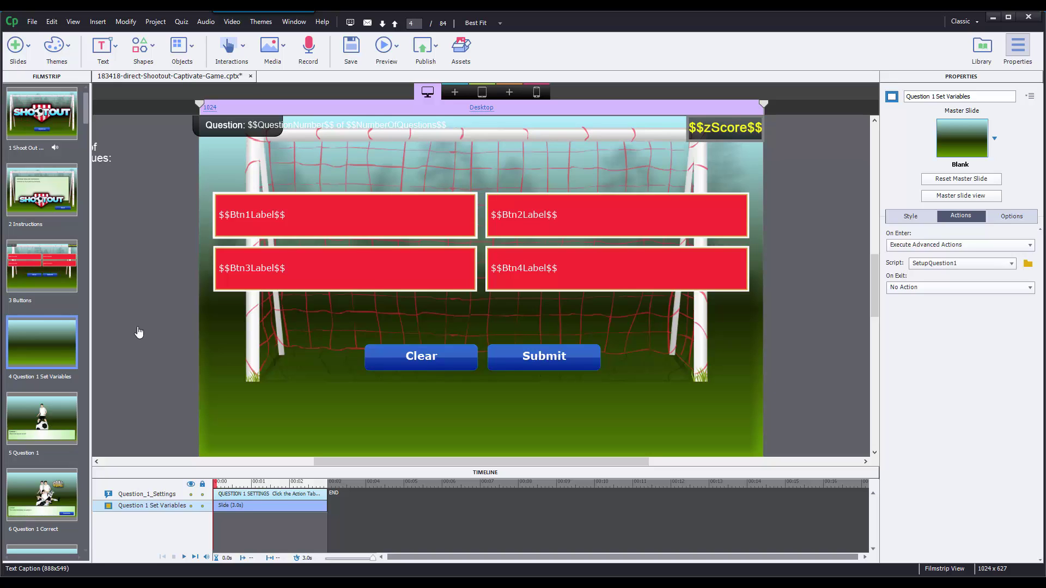
left_click(48, 412)
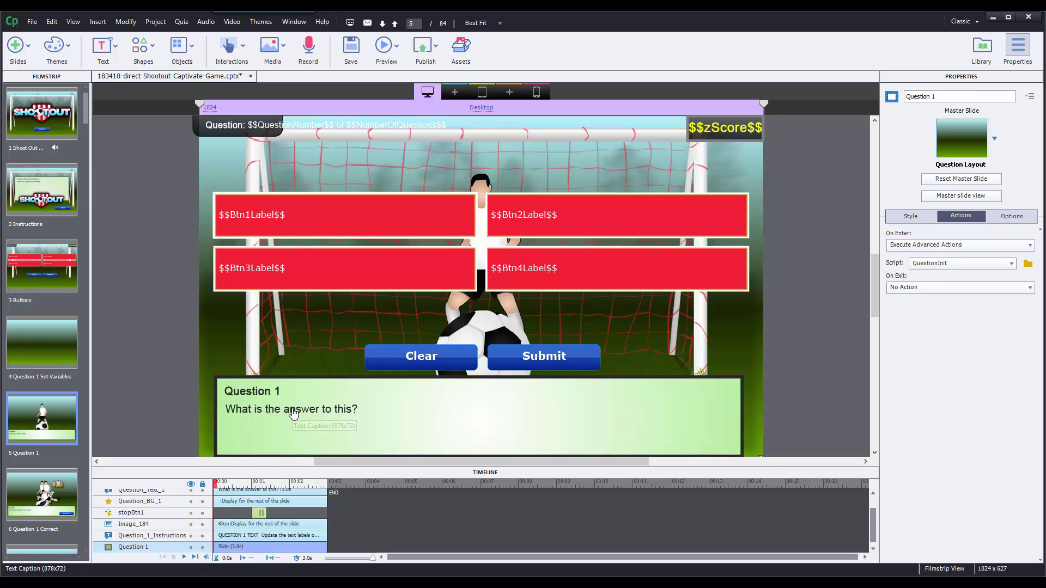
left_click(43, 492)
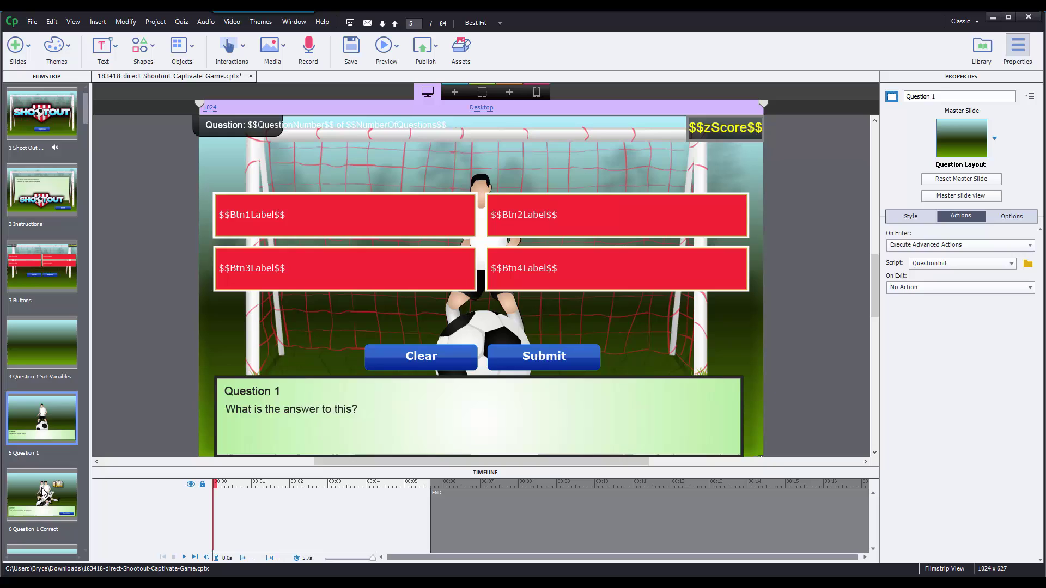
scroll(52, 487, "down", 2)
left_click(59, 425)
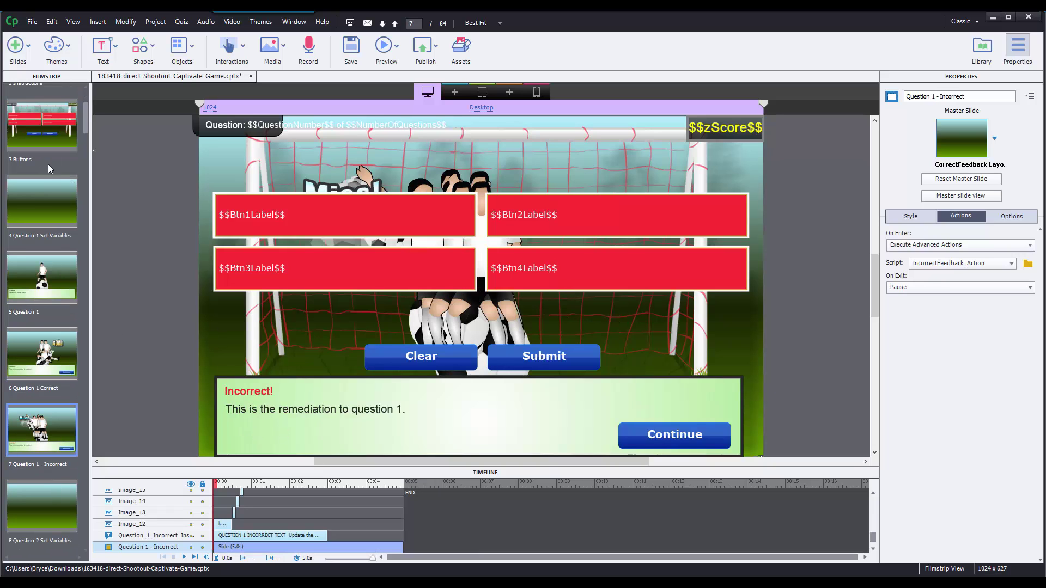
left_click(31, 199)
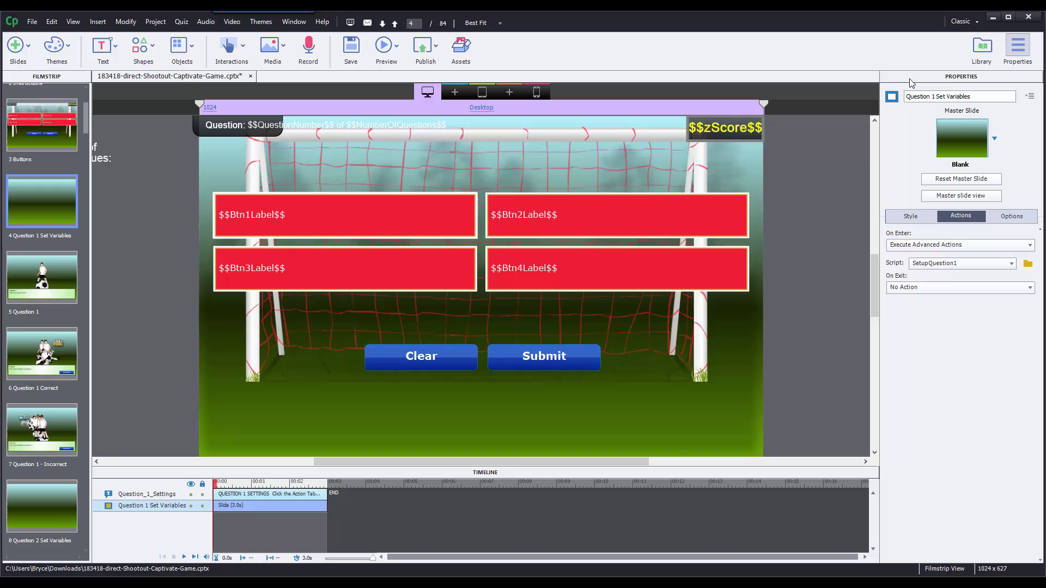
left_click(1027, 264)
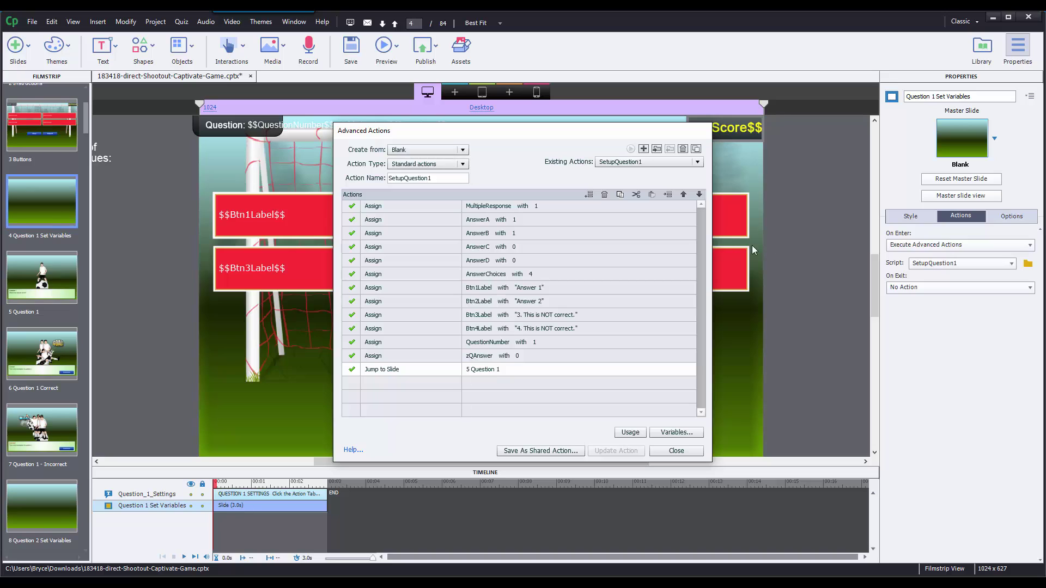
left_click(578, 207)
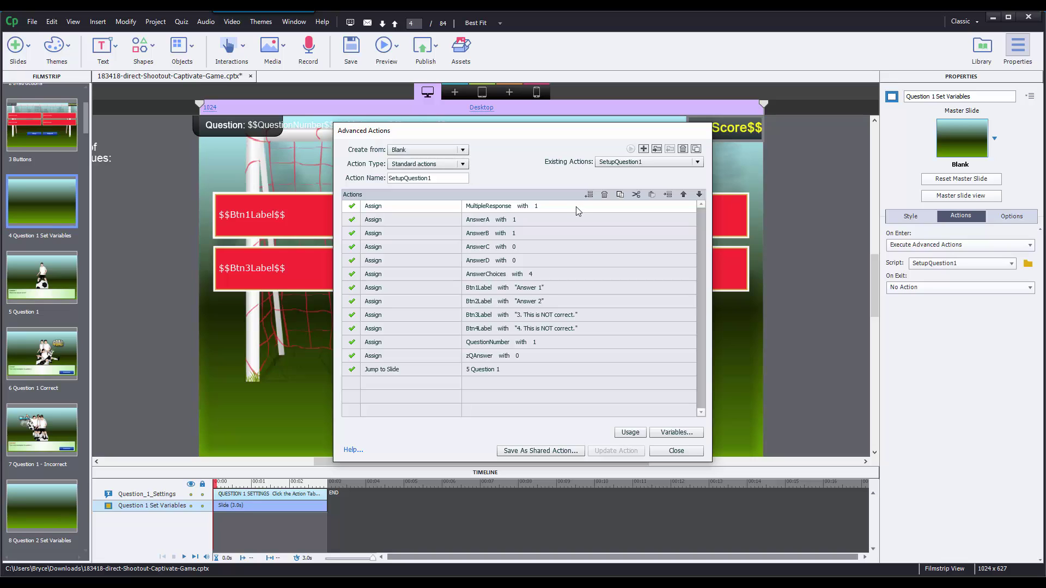
left_click(550, 219)
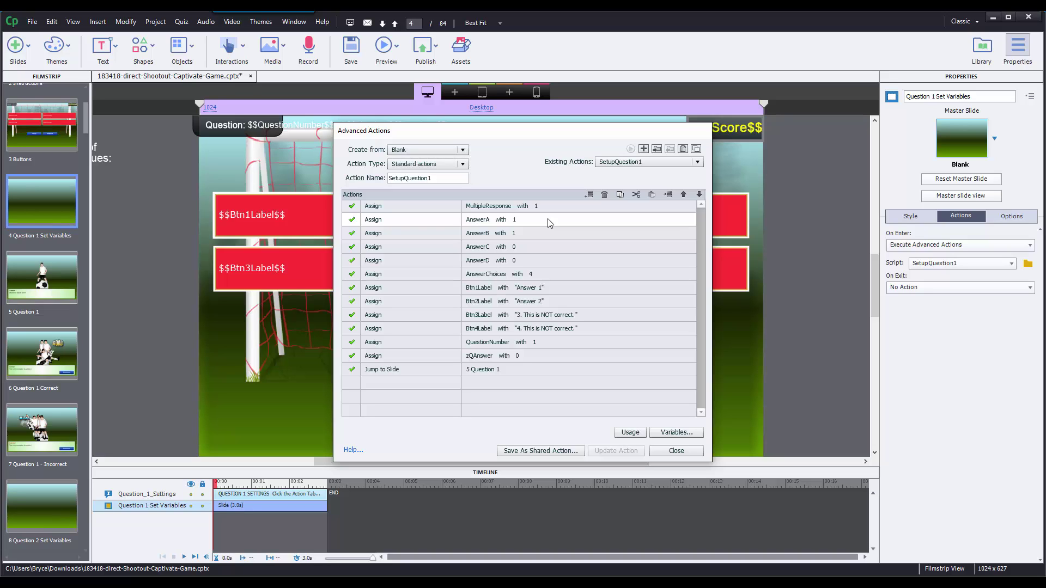
left_click(546, 247)
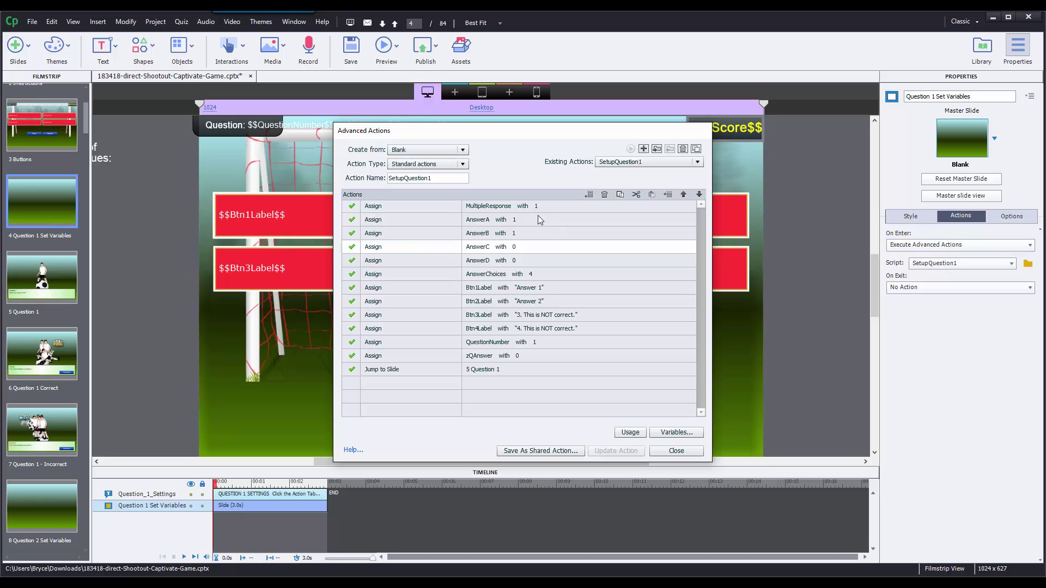
left_click(534, 219)
left_click(533, 233)
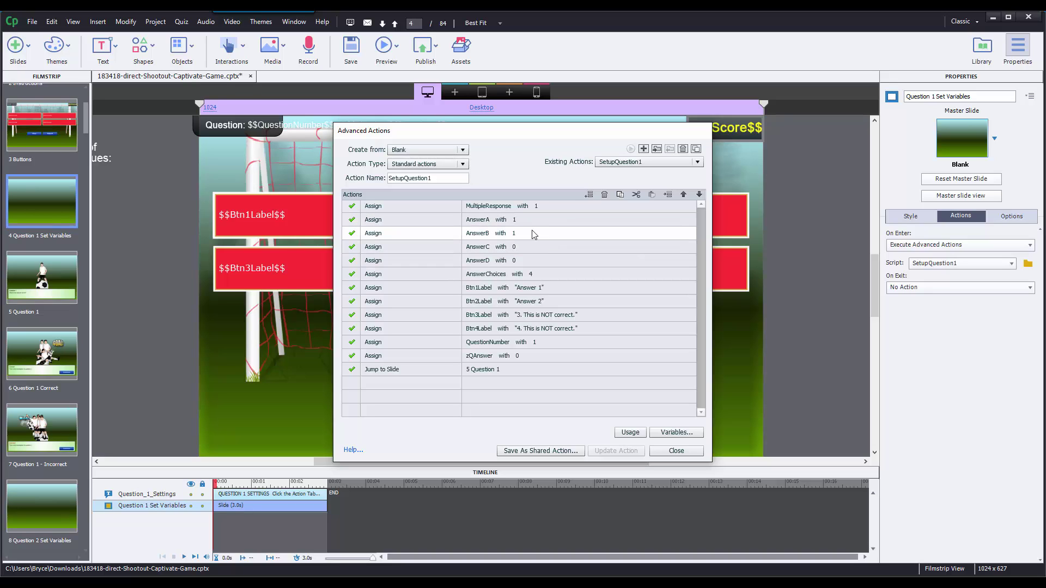
left_click(547, 206)
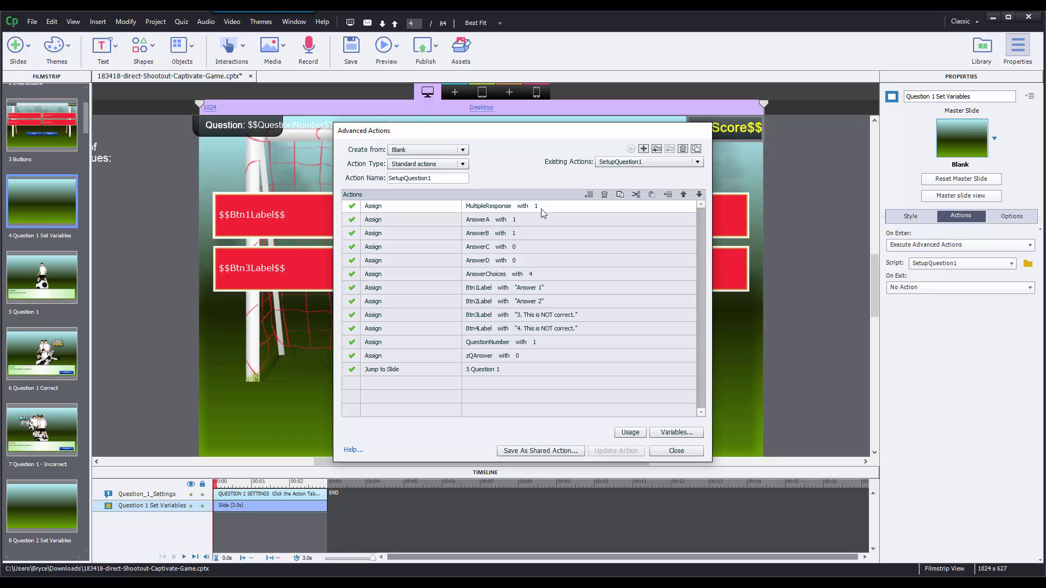
left_click(527, 224)
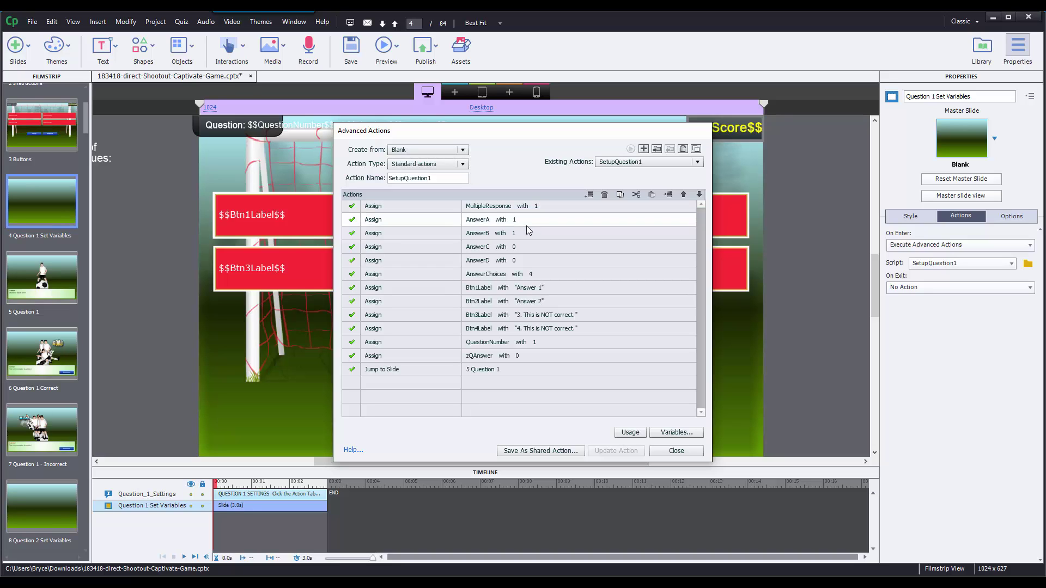
left_click(524, 233)
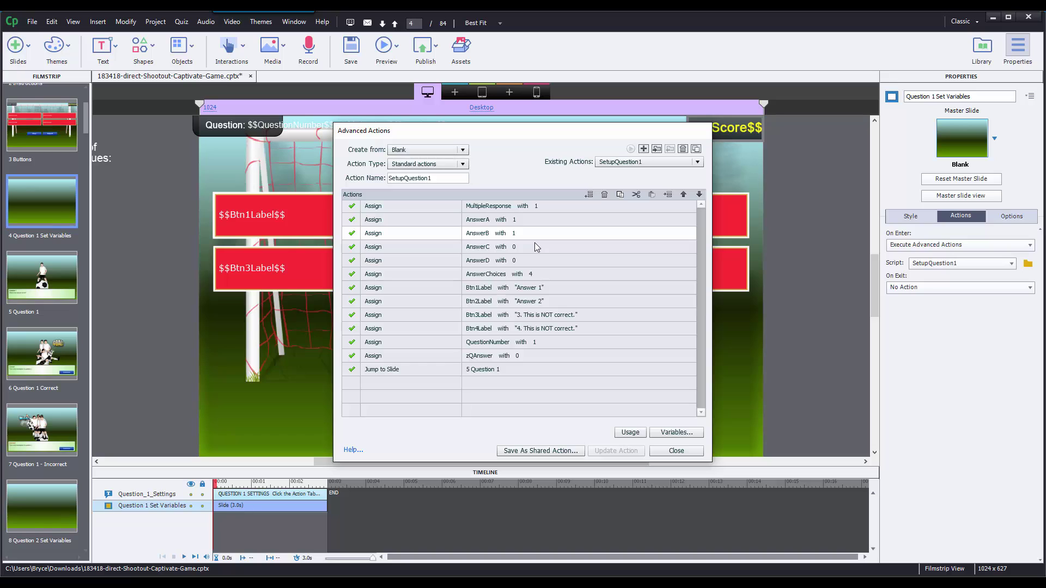
left_click(551, 277)
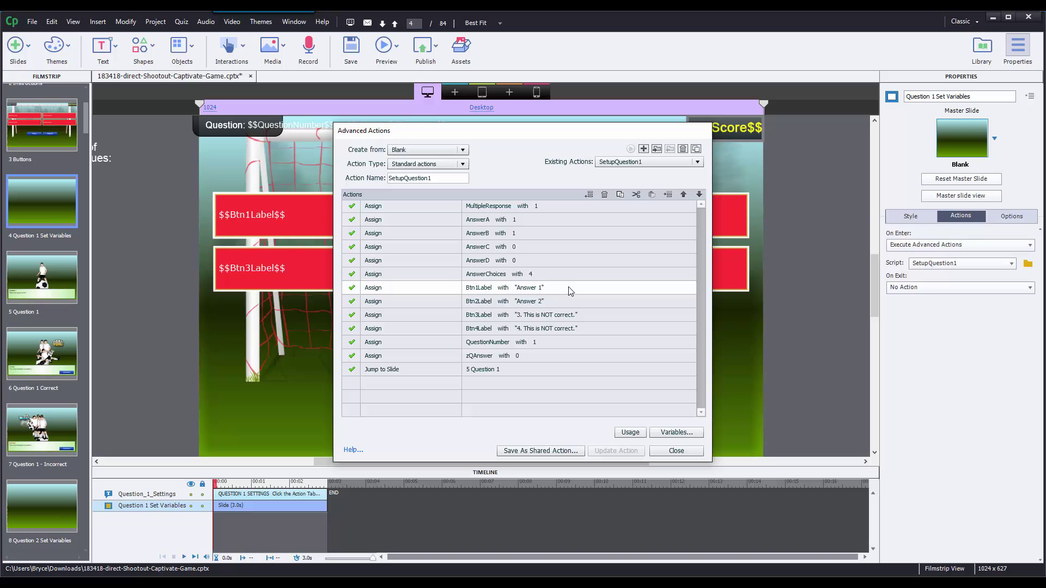
Set Btn1Label in SetupQuestion1 to the literal 'Answer 1' and save the action.
left_click(528, 289)
left_click(529, 291)
left_click(524, 310)
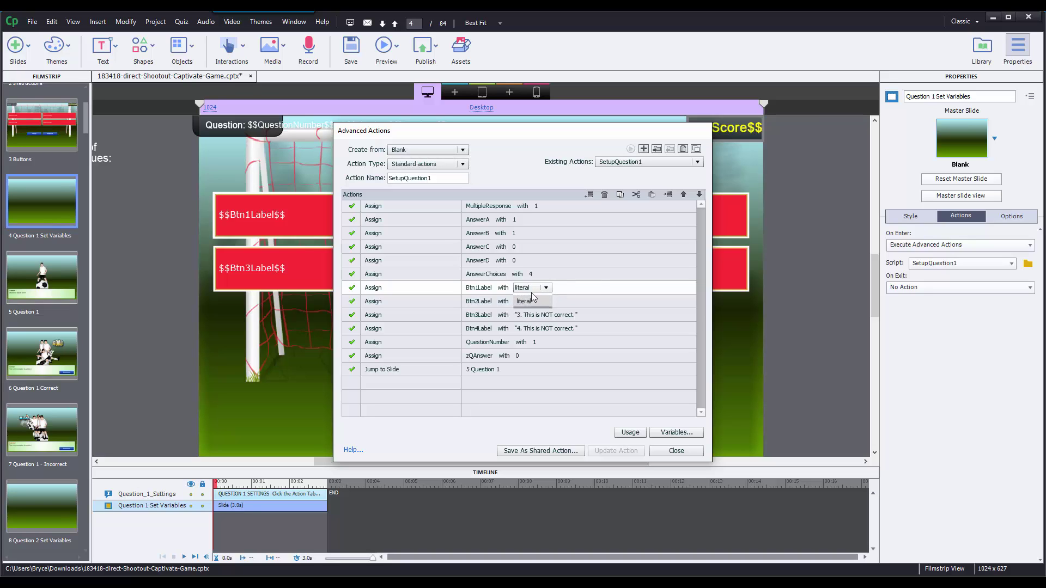
type("Answ")
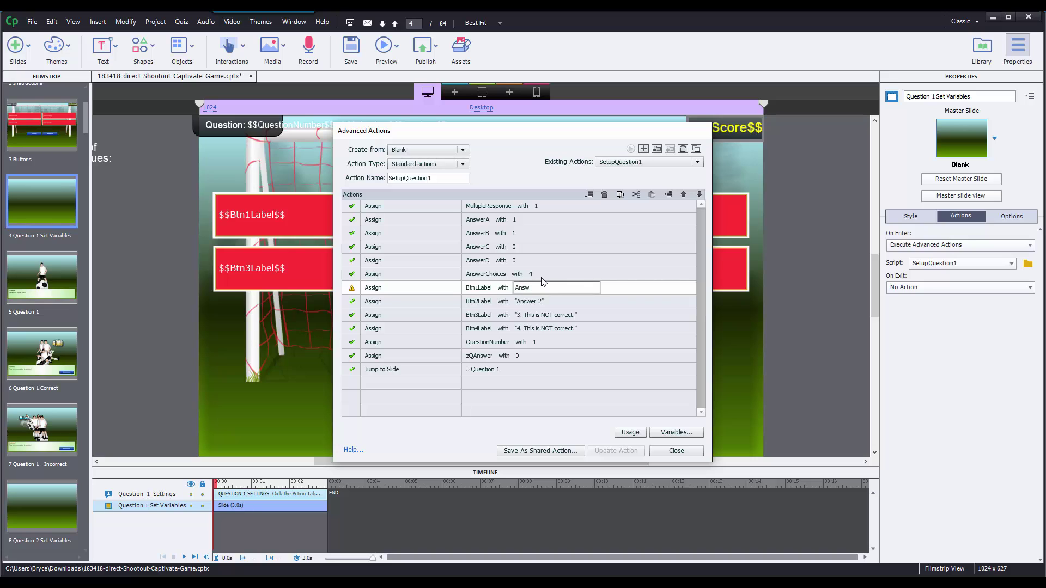
type("er 1")
left_click(540, 304)
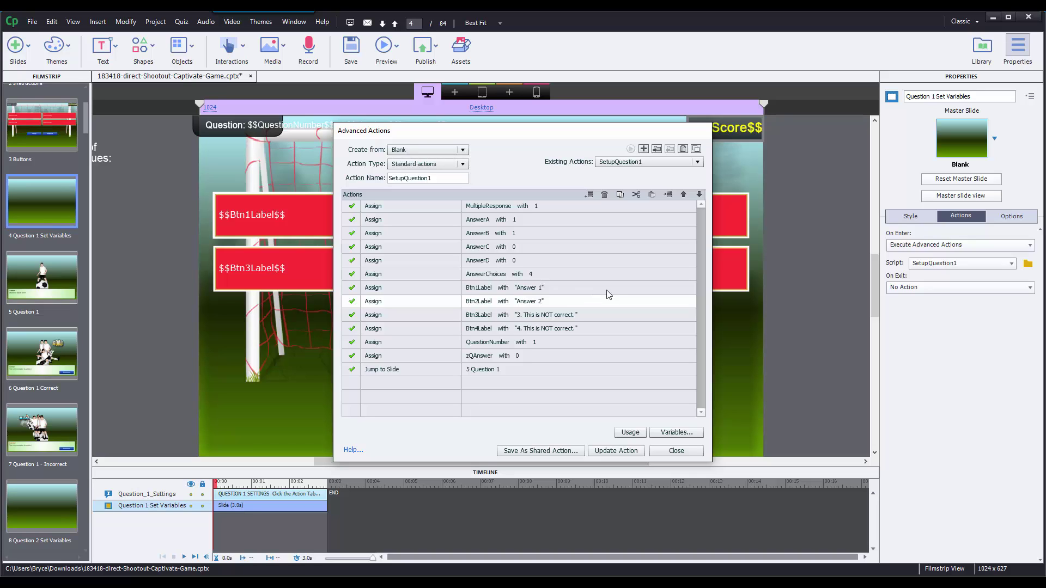
left_click(676, 450)
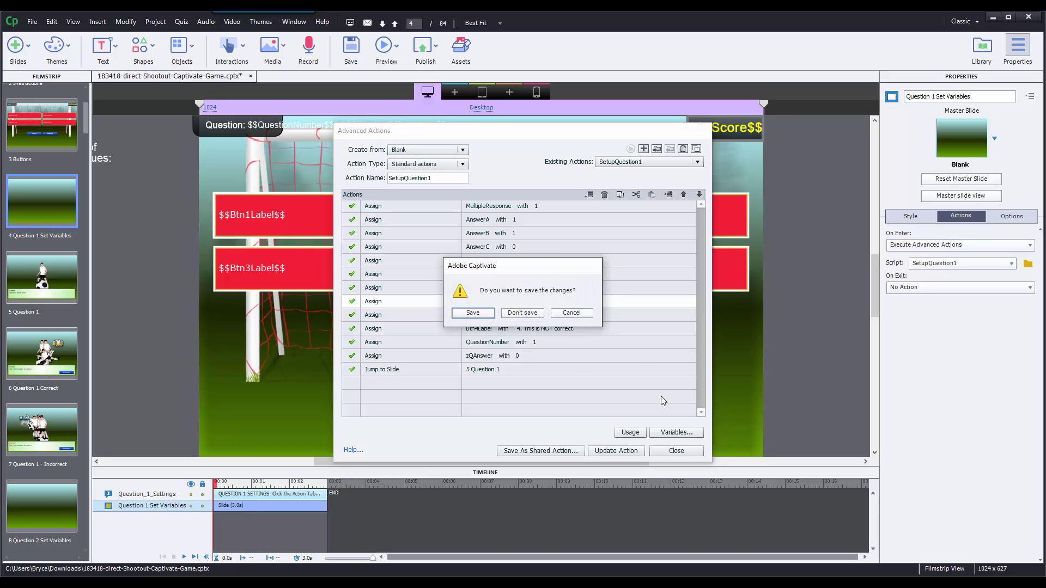
left_click(526, 310)
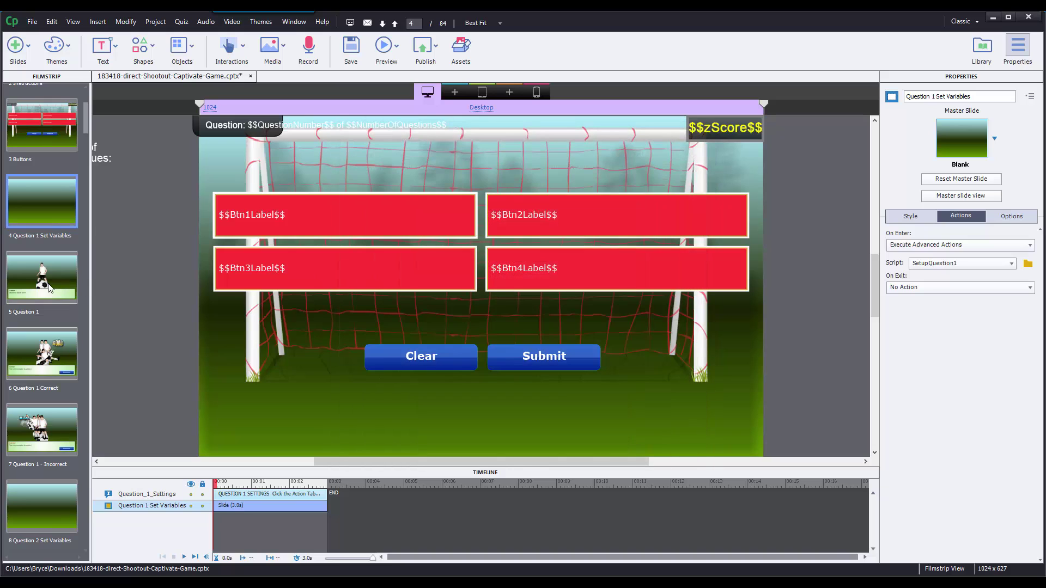
Browse slides 5–7: Question 1, Question 1 Correct and Question 1 - Incorrect.
left_click(56, 290)
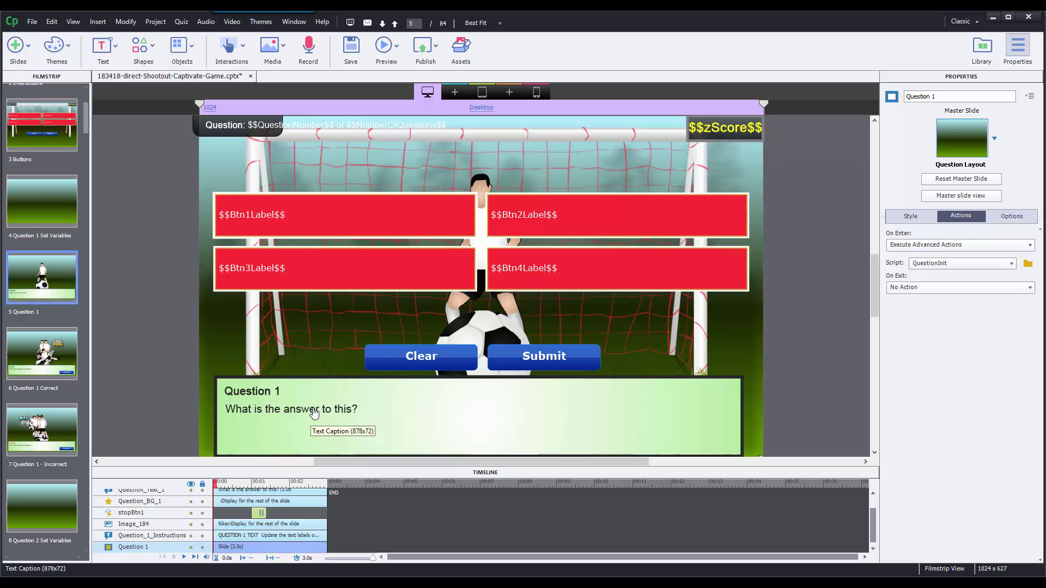
key("Down")
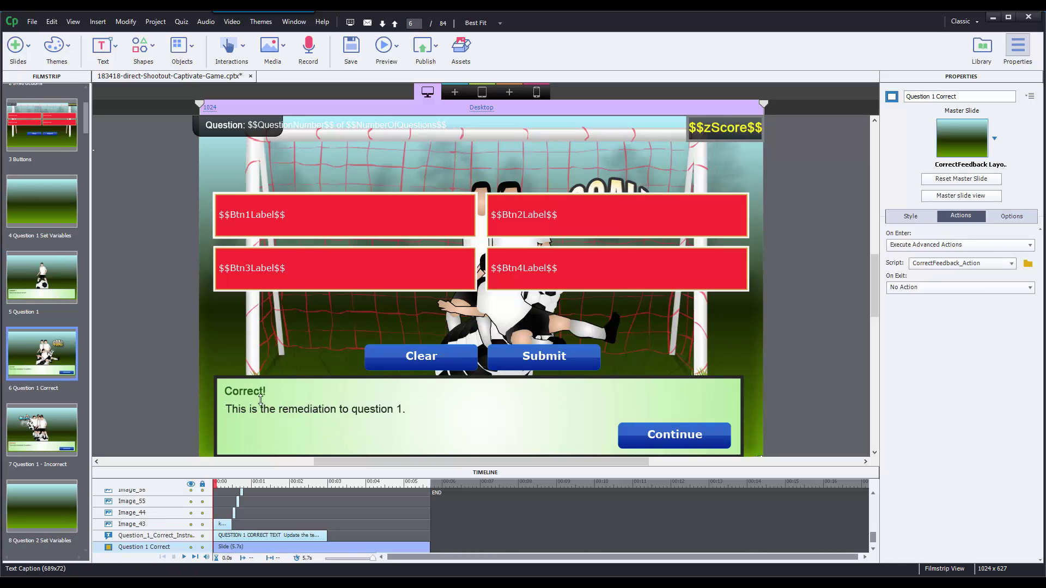
left_click(37, 424)
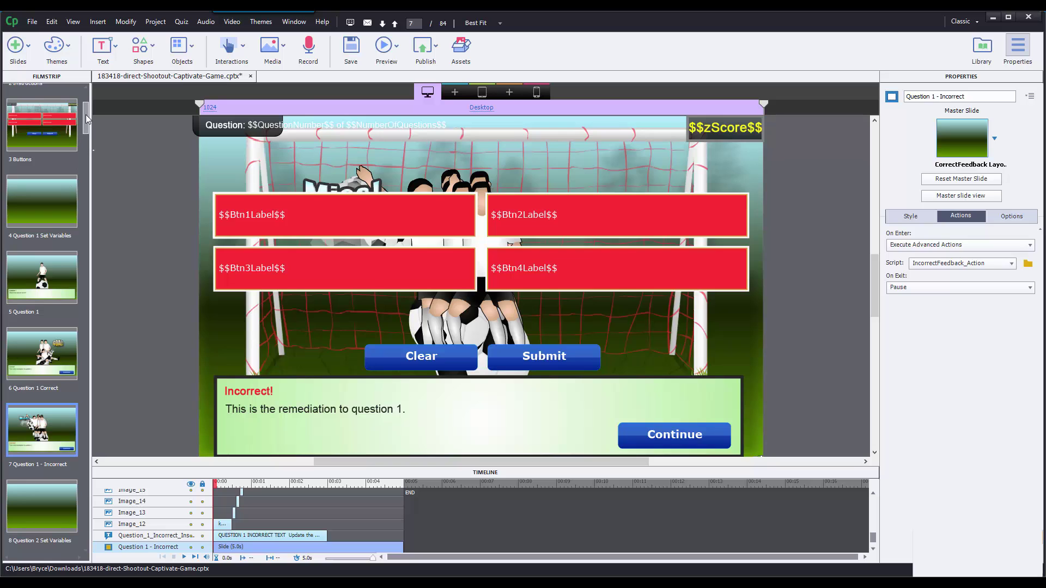
Jump to slide 84, Results, and inspect its Shootout logo and Congratulations box.
left_click_drag(89, 117, 74, 517)
left_click(72, 518)
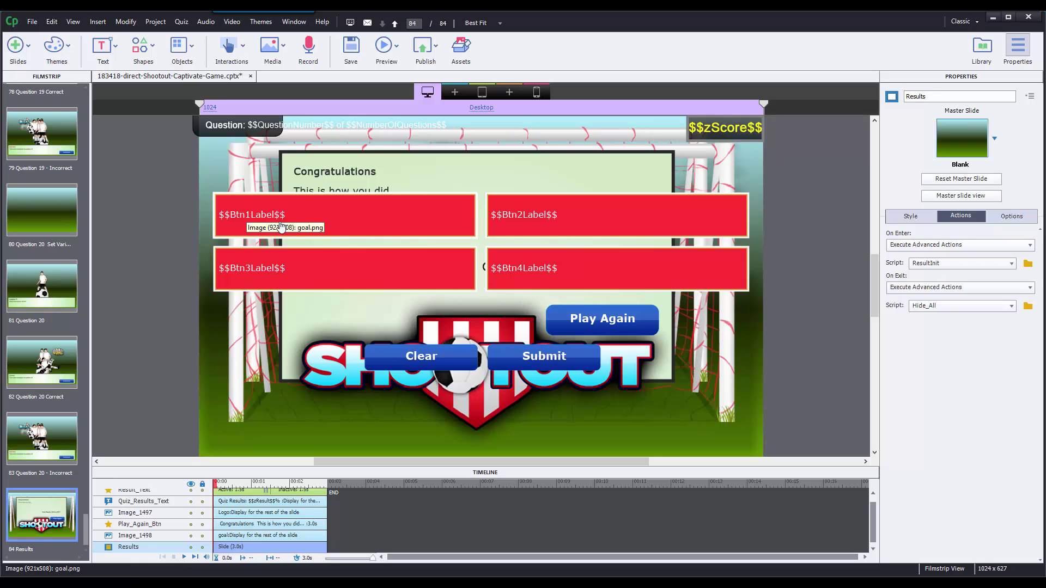
left_click(450, 379)
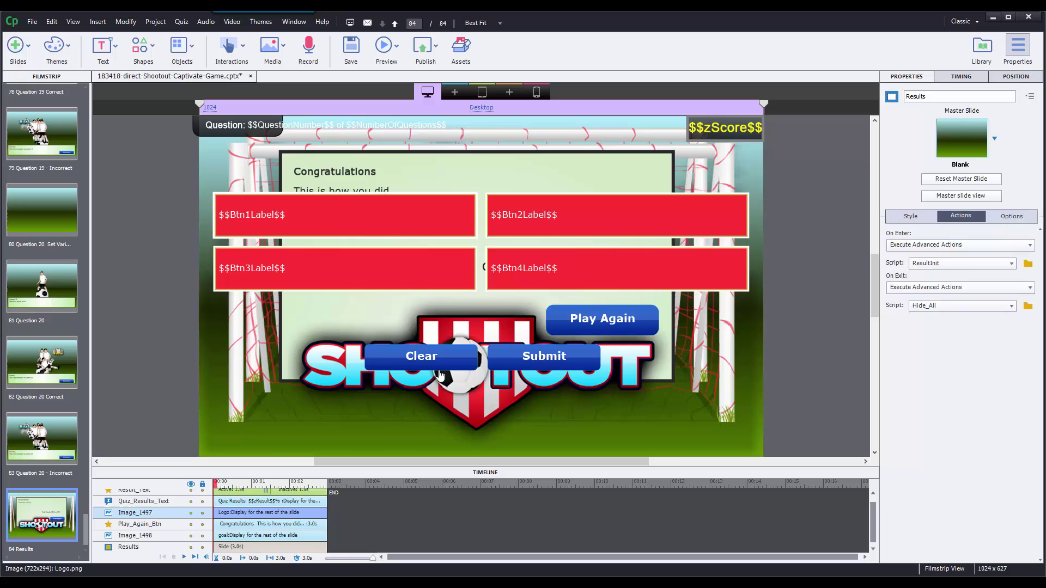
left_click(374, 209)
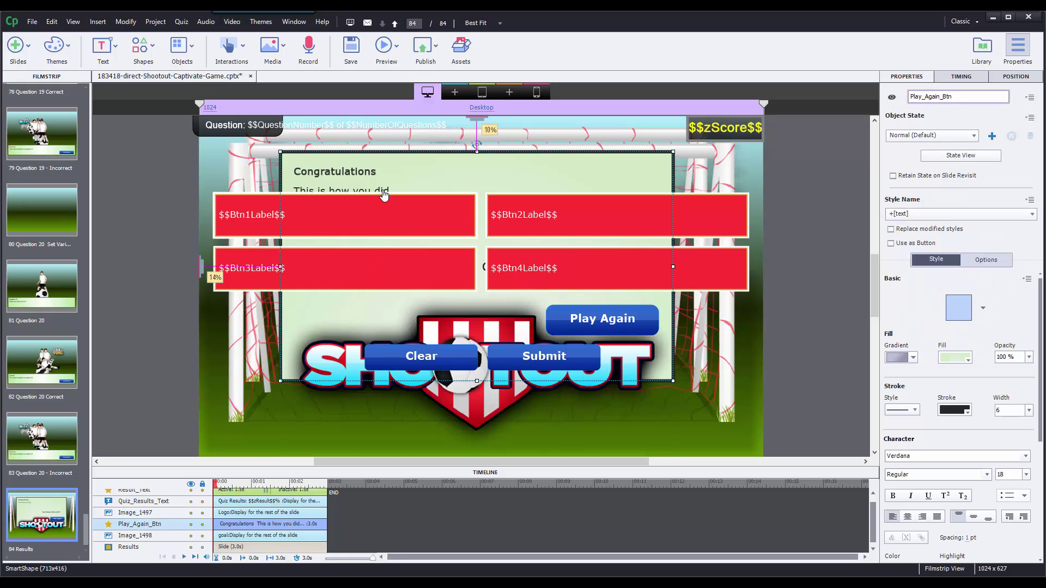
left_click_drag(86, 526, 96, 86)
On the Buttons slide, hide answer buttons Btn1–Btn4 and the Btn1Border outline.
left_click(40, 271)
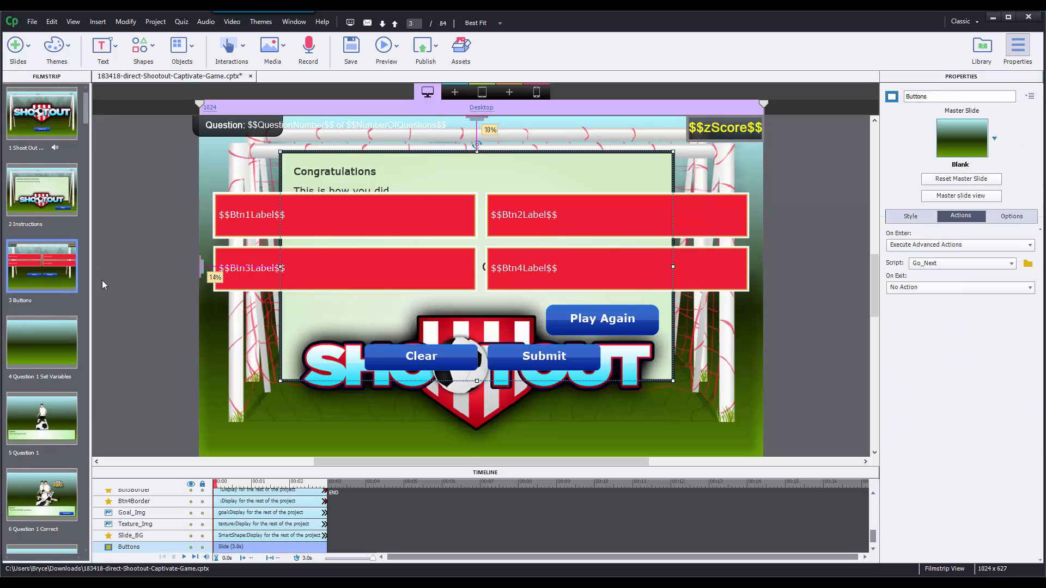
left_click(290, 227)
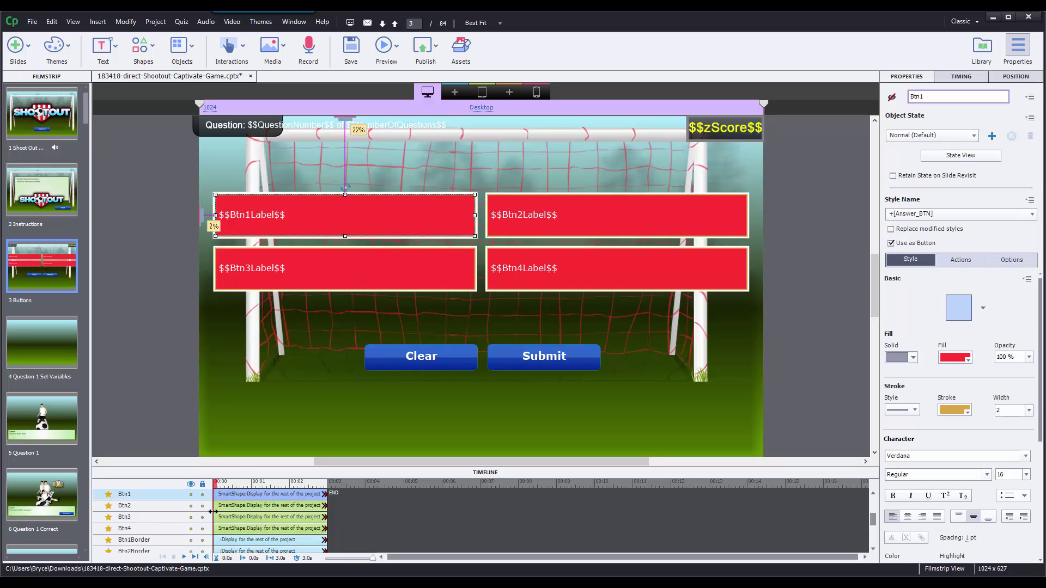
left_click(190, 494)
left_click(190, 505)
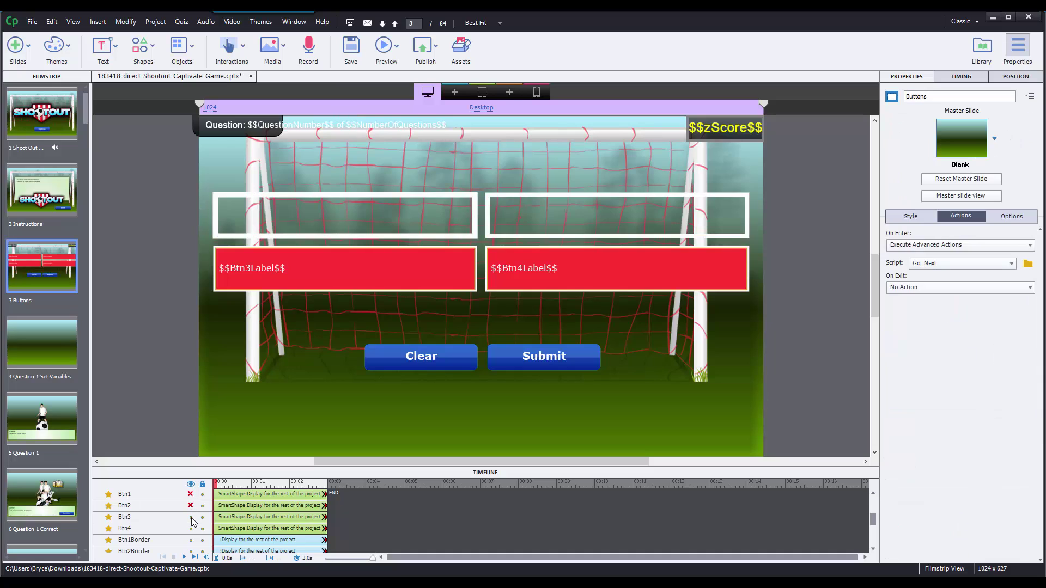
left_click(190, 517)
left_click(190, 529)
left_click(190, 540)
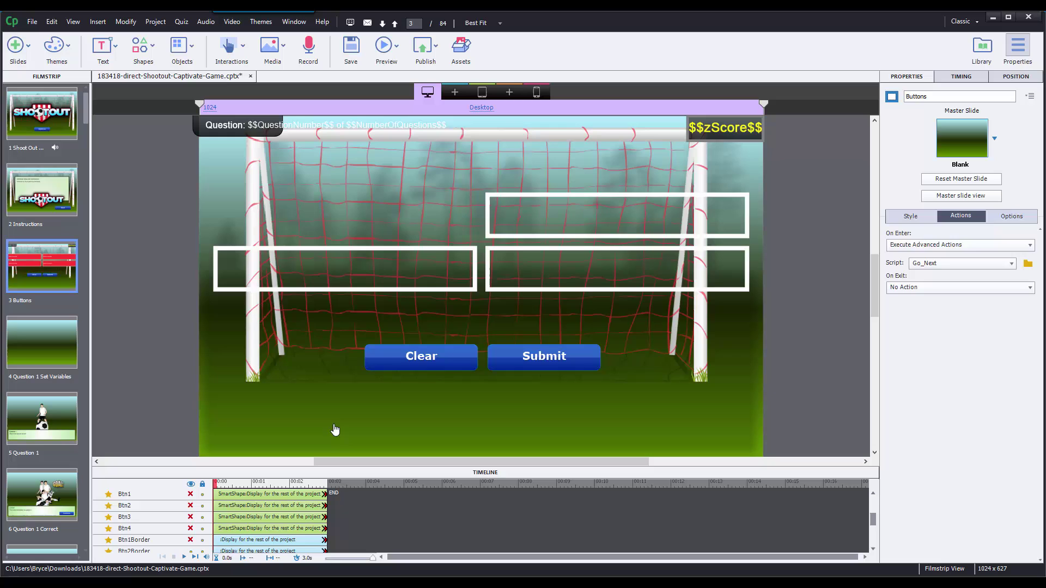
Hide the Clear and Submit buttons and the Btn2Border–Btn4Border outlines.
scroll(217, 535, "up", 1)
left_click(197, 496)
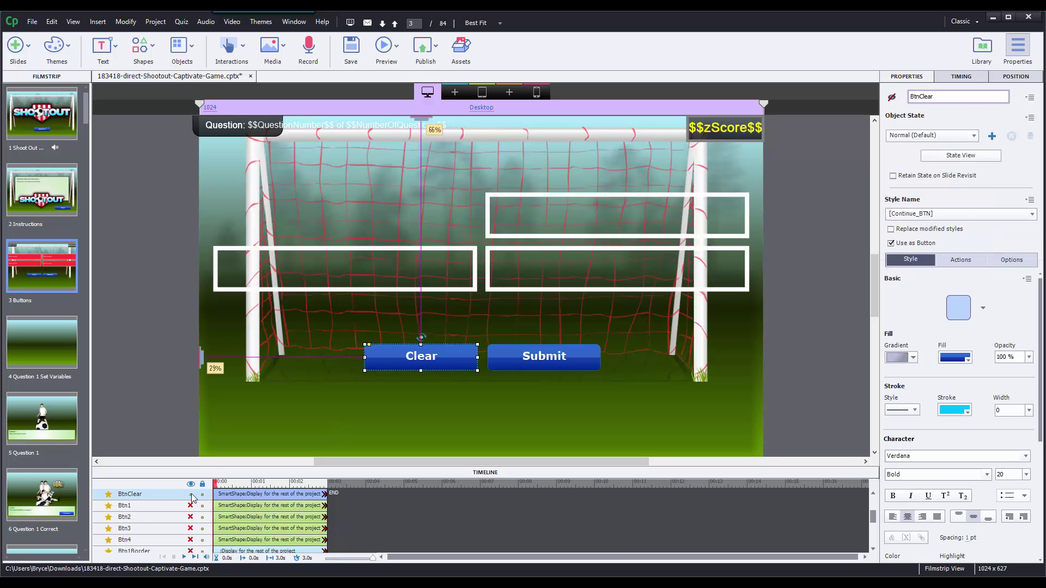
left_click(191, 494)
scroll(193, 497, "up", 1)
left_click(192, 495)
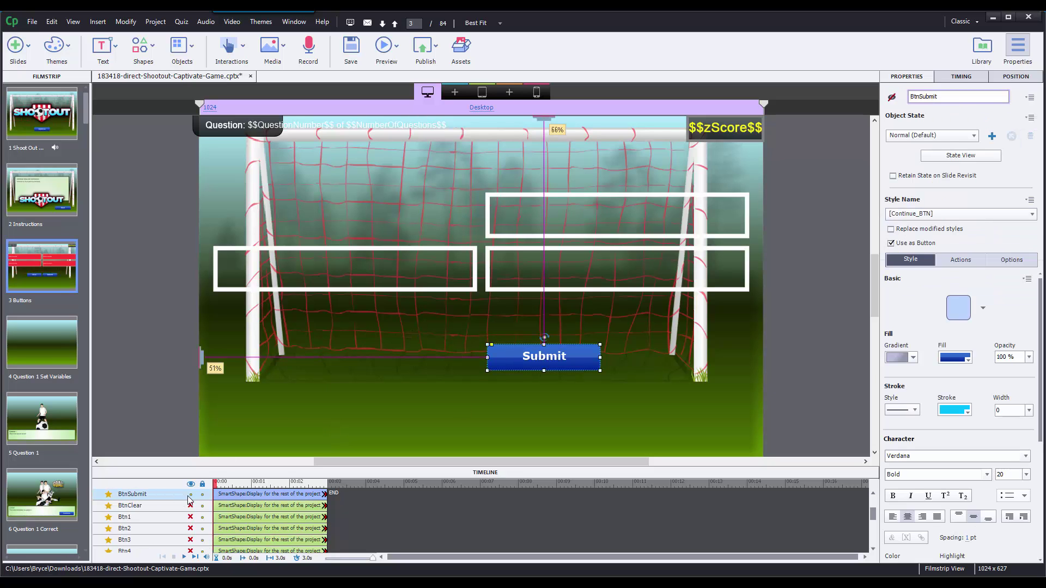
left_click(340, 301)
left_click(215, 274)
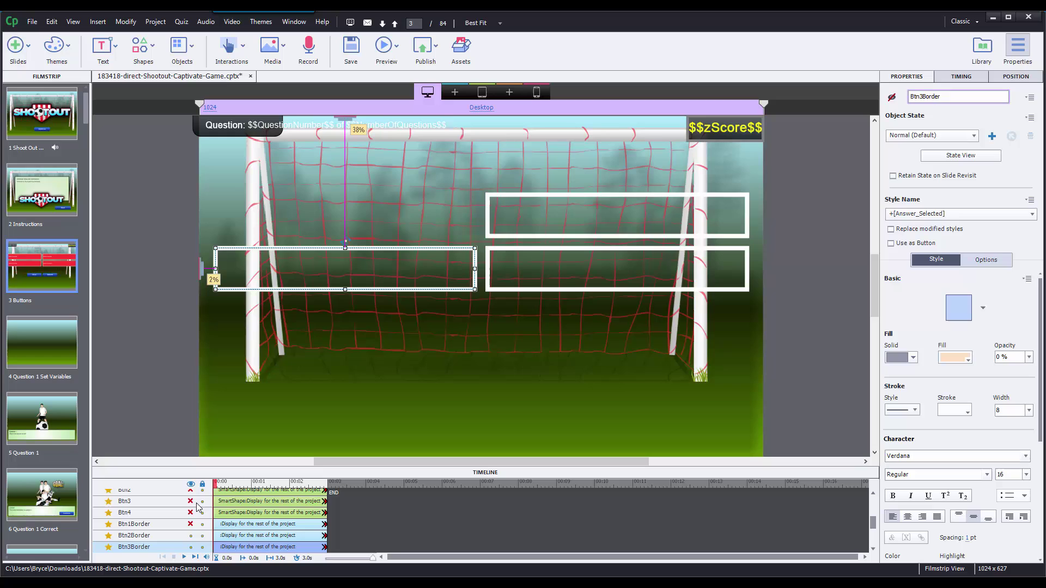
left_click(191, 536)
left_click(191, 546)
left_click(505, 290)
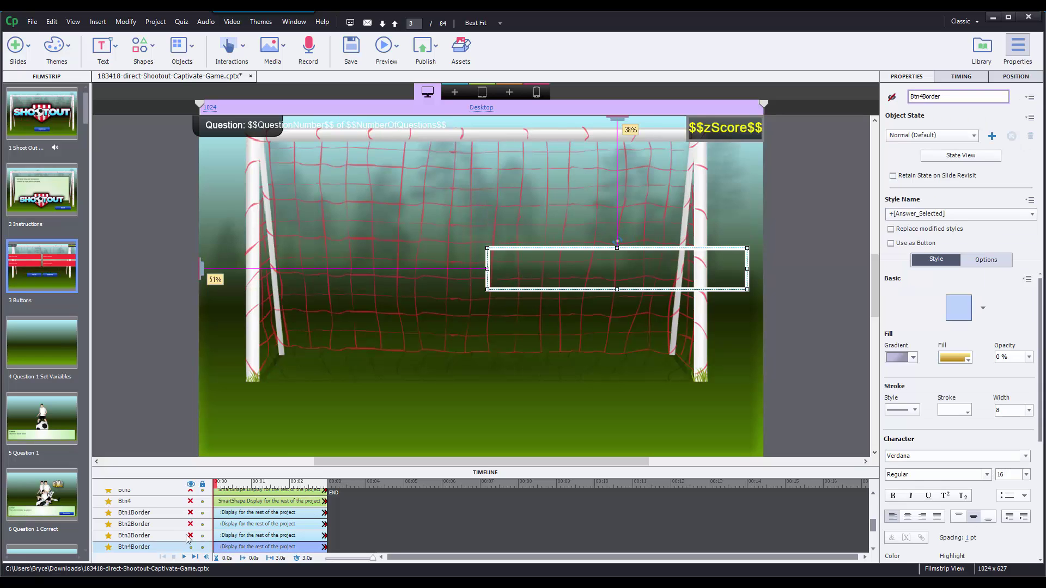
left_click(190, 547)
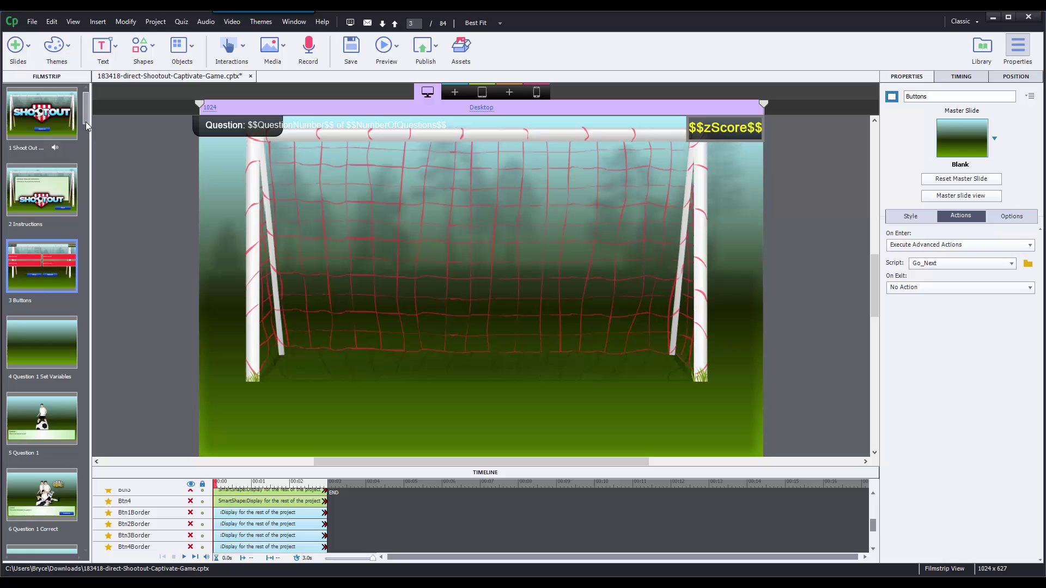
left_click_drag(86, 122, 86, 542)
Open slide 84, Results, and select its Congratulations box, now clear of answer buttons.
left_click(59, 535)
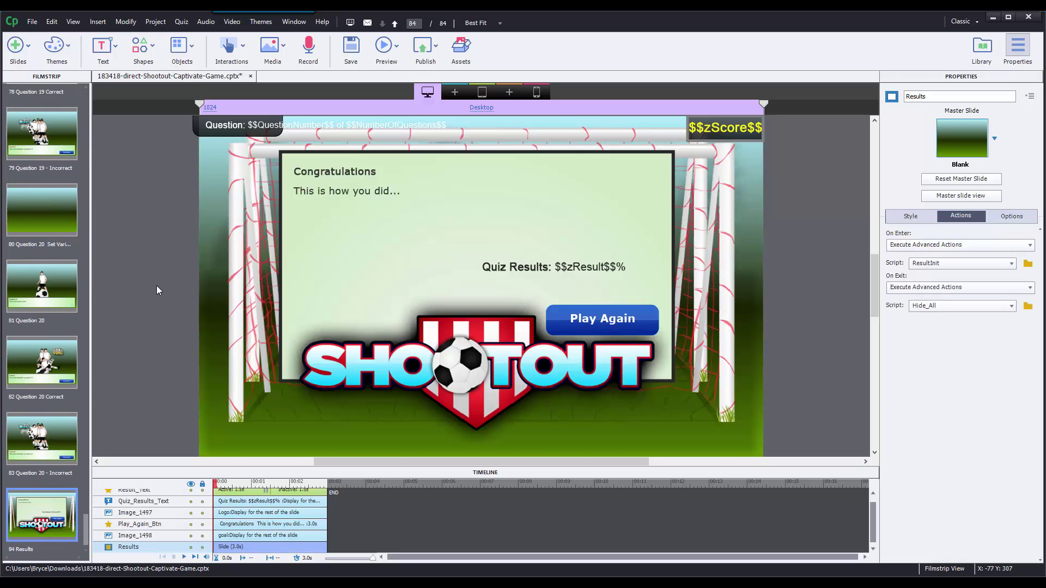
left_click(346, 193)
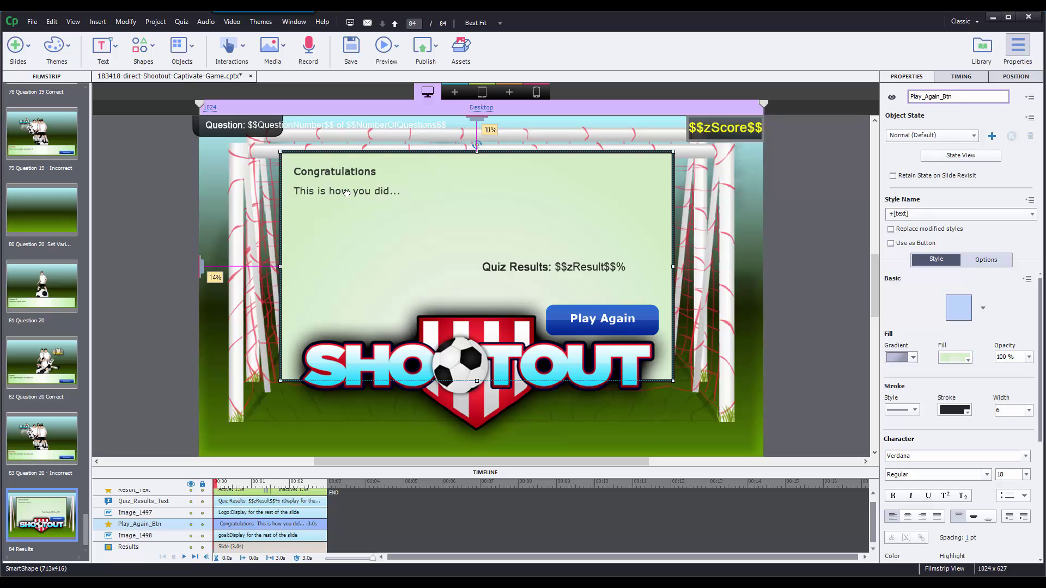